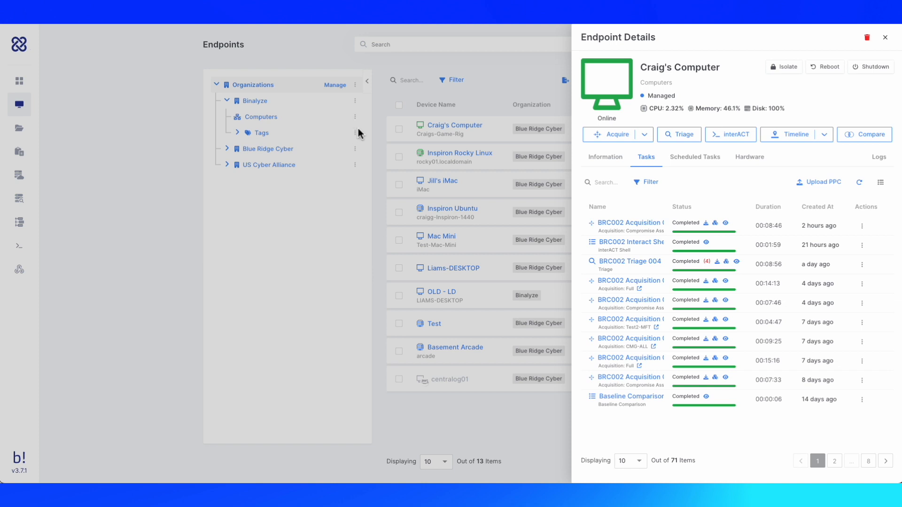
Step: Start a Triage for the Blue Ridge Cyber organization and assign it to case BRC002
click(357, 148)
click(357, 150)
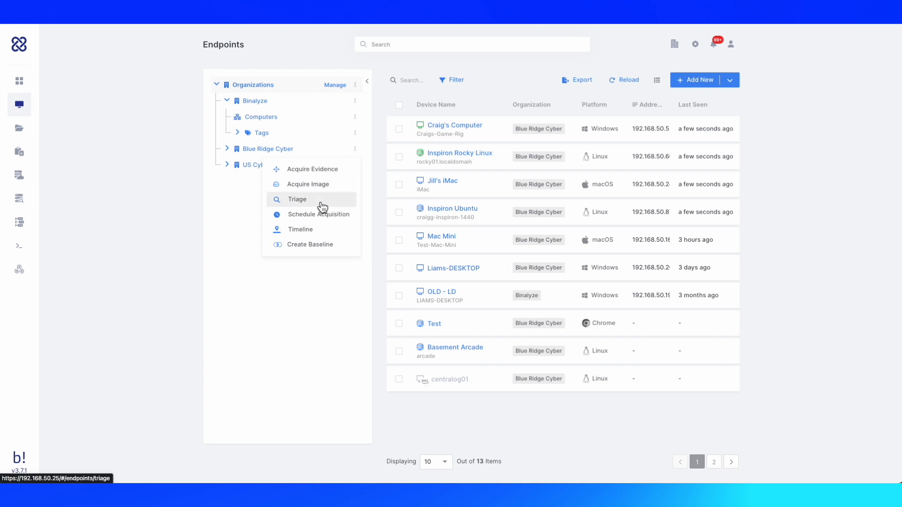
click(323, 207)
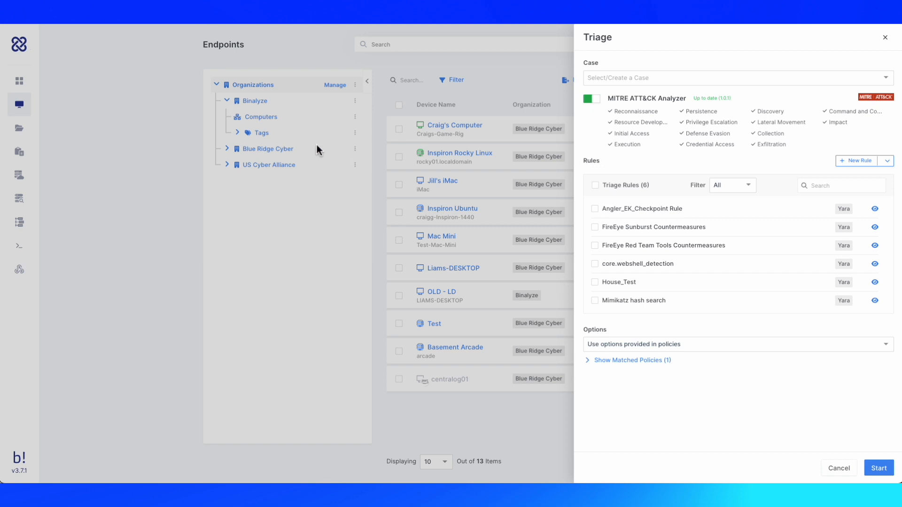
click(641, 79)
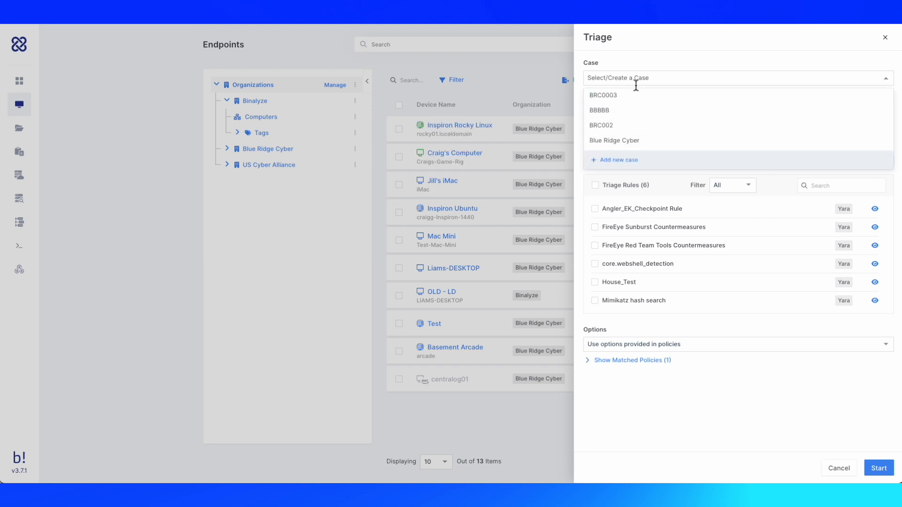
click(621, 127)
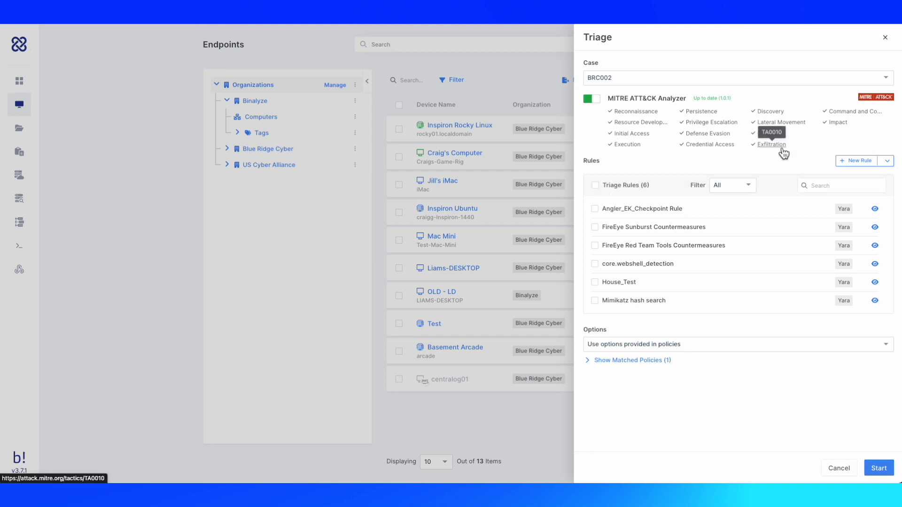
Step: Create a new YARA triage rule by uploading malicious_pdf.yar and validate it
click(880, 164)
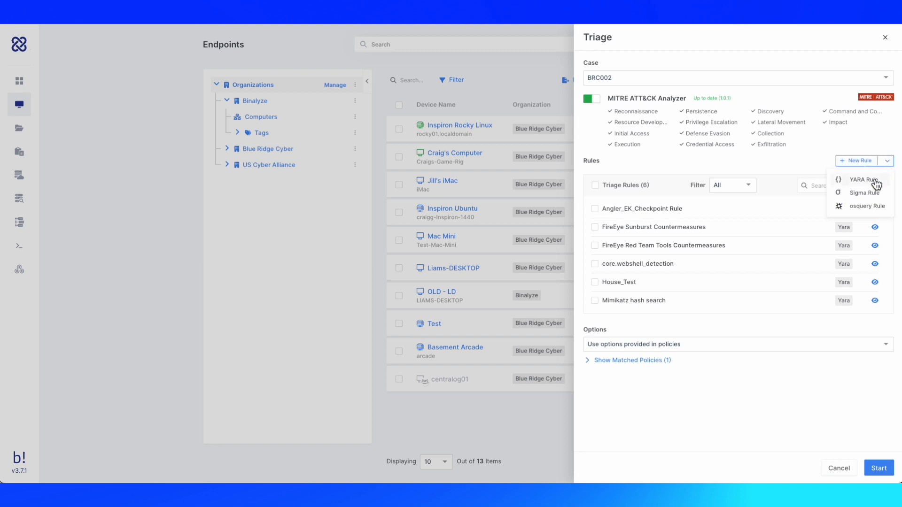
click(864, 180)
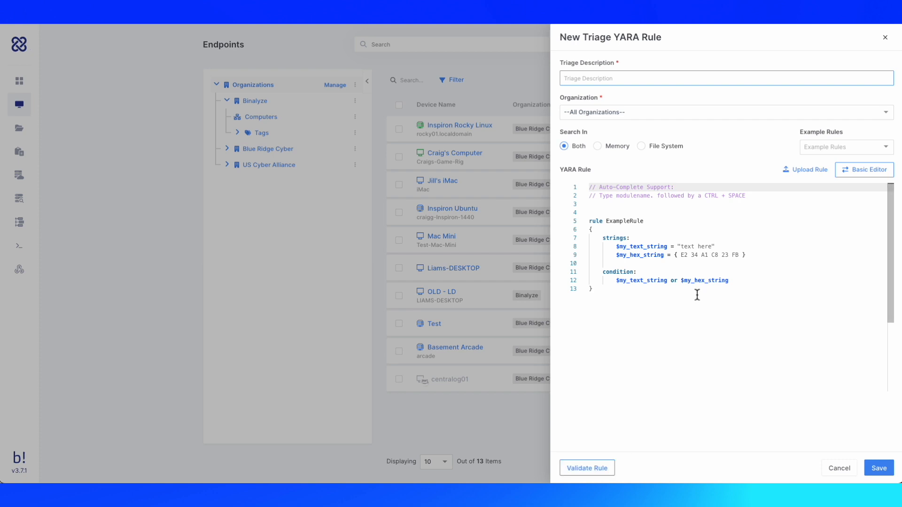
click(807, 177)
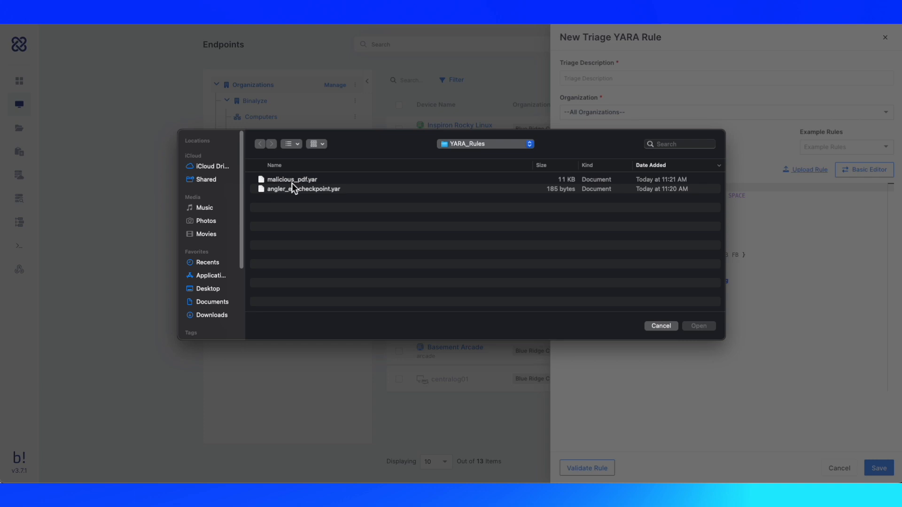
click(292, 183)
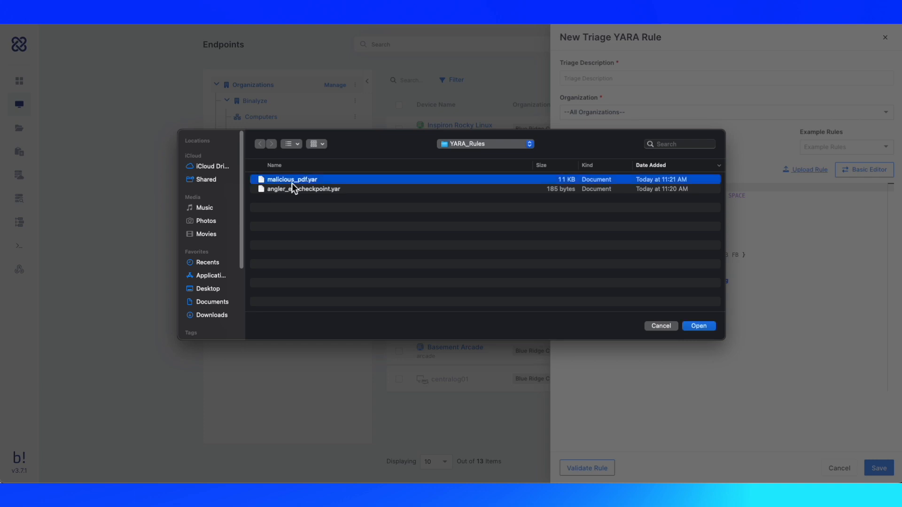
click(699, 326)
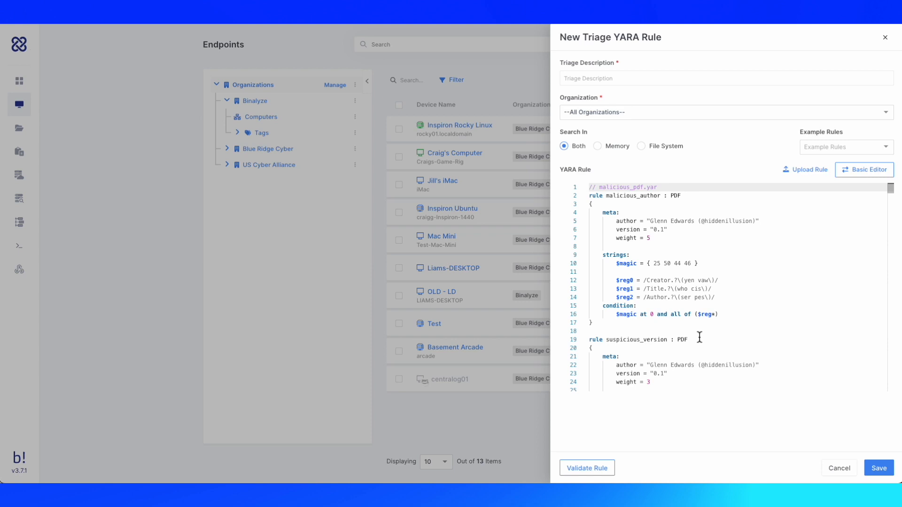
click(595, 469)
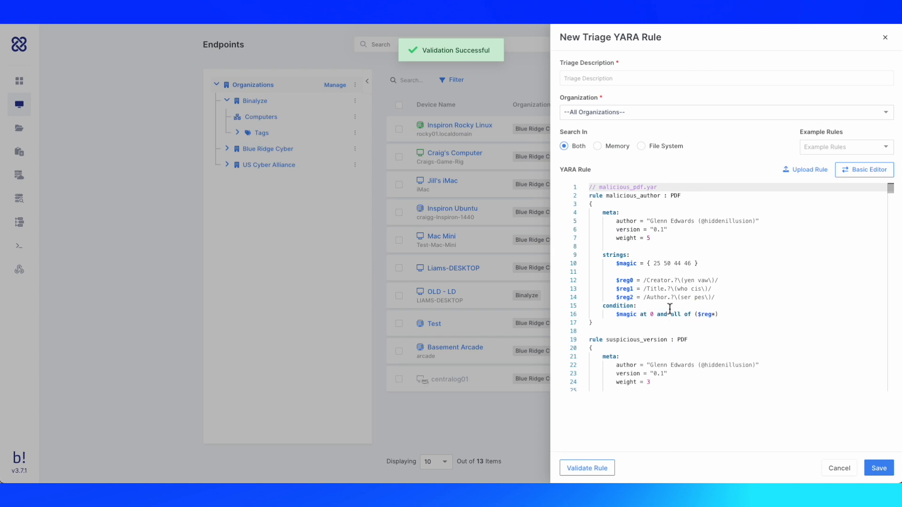
Step: Try adding a file_accessed_time condition line with autocomplete, then delete it again
click(637, 305)
key(Return)
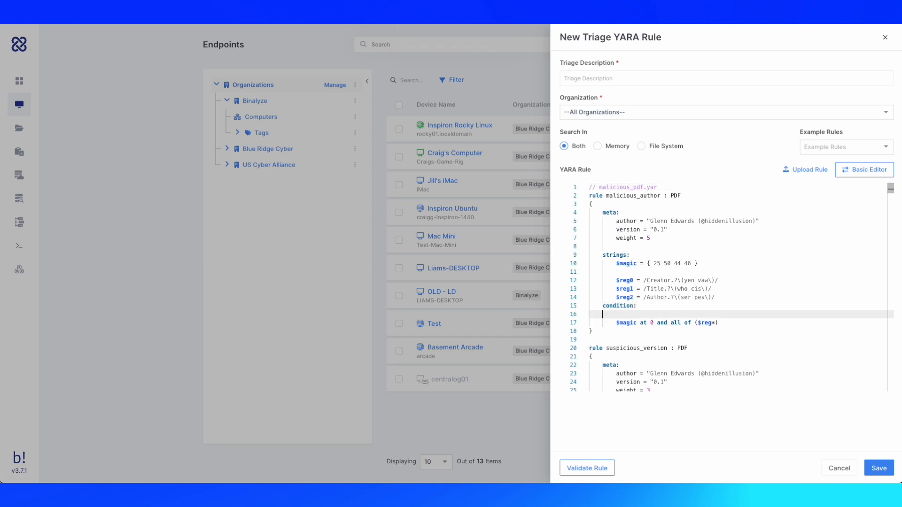
text(d)
key(BackSpace)
text(file)
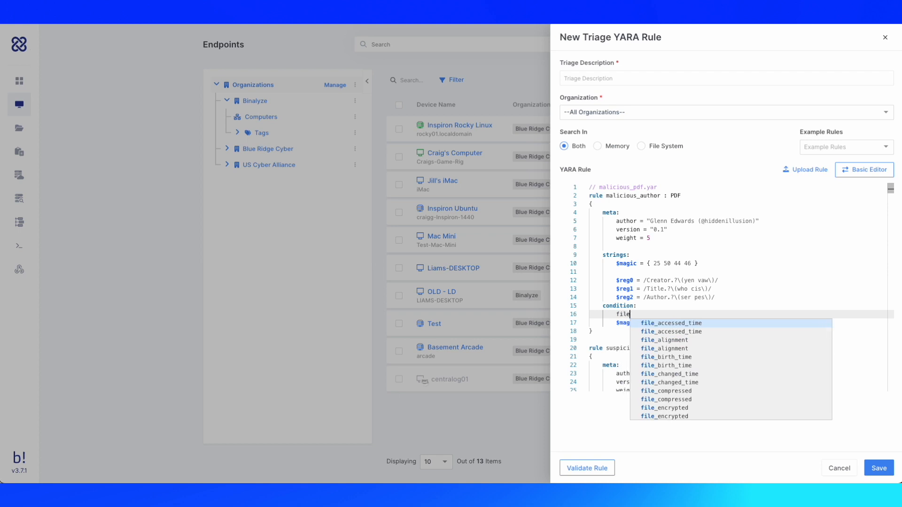
key(Return)
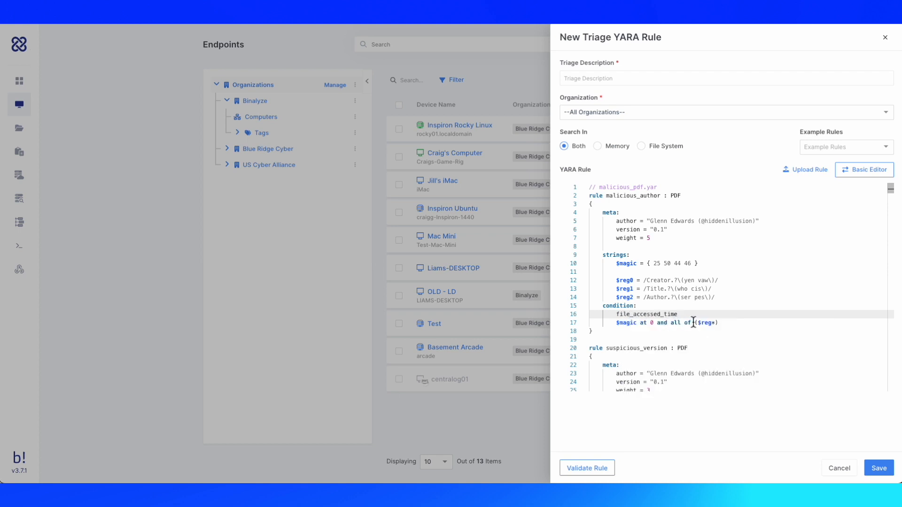
text(==)
drag(689, 314, 619, 317)
key(BackSpace)
key(BackSpace)
key(BackSpace)
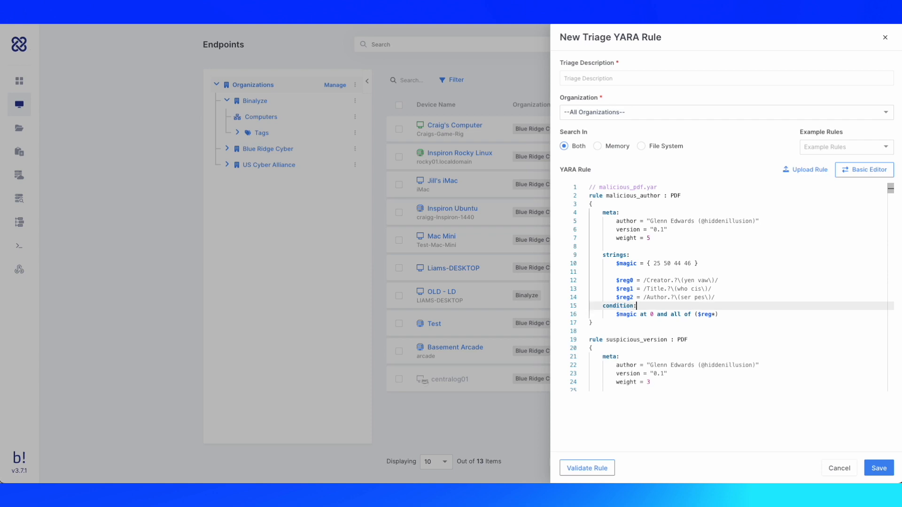
Step: Set the rule's triage description to Malicious PDF Rule and save the rule
click(879, 469)
click(623, 81)
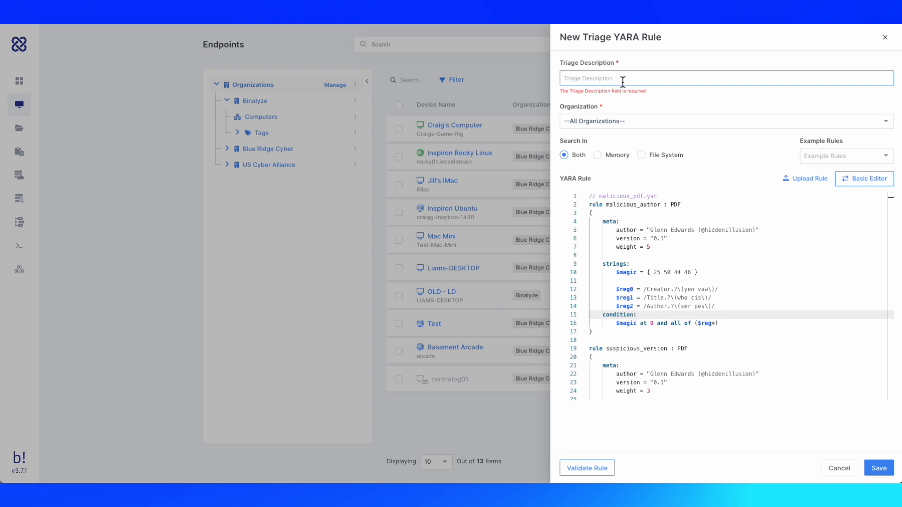
text(Mailicious PDF Rule)
click(578, 79)
key(BackSpace)
key(Left)
key(BackSpace)
text(i)
click(879, 469)
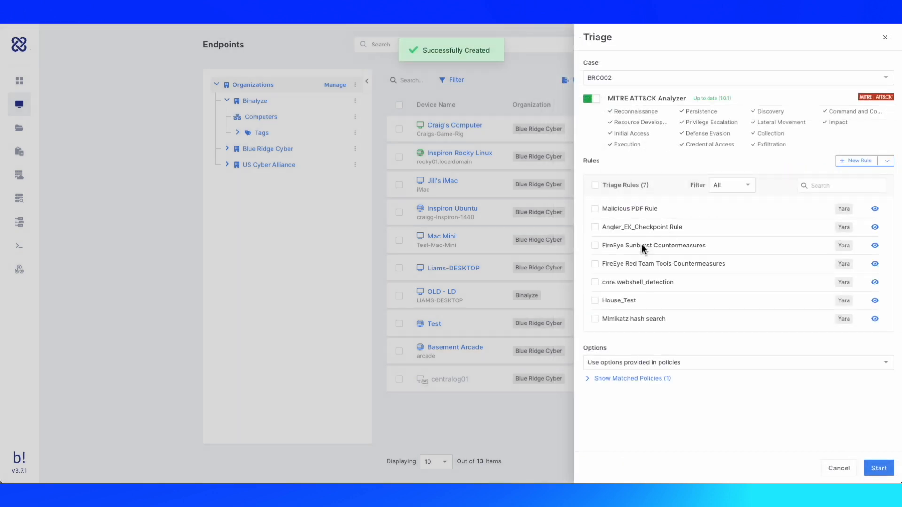
Step: Select all triage rules, then cancel the Triage without starting it
click(596, 185)
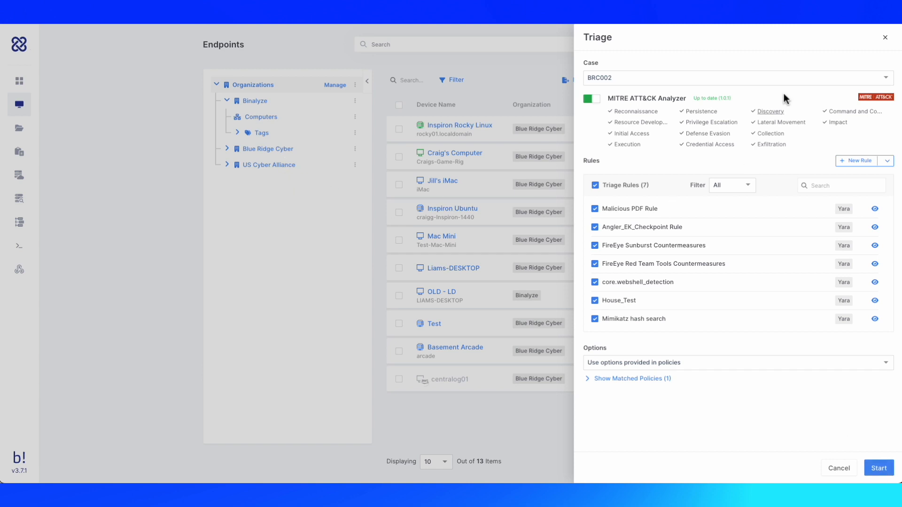
click(839, 471)
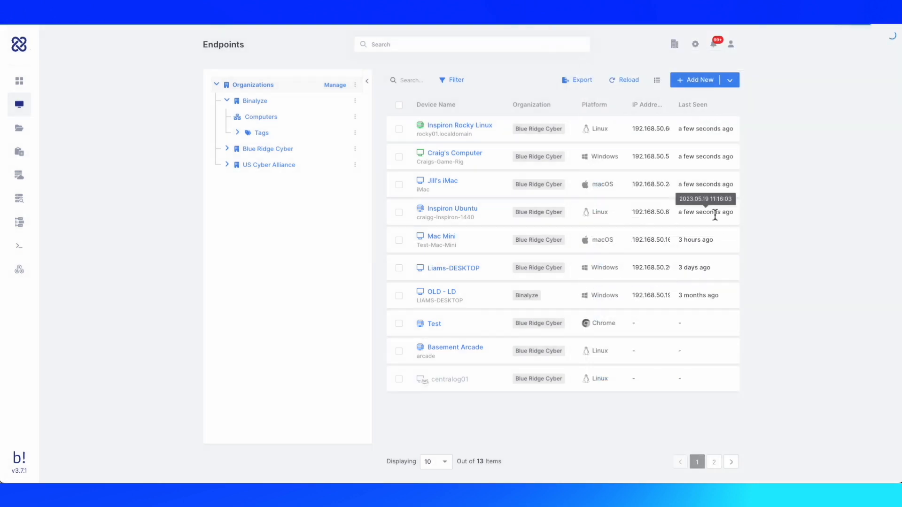
Step: Open the report of Craig's Computer's BRC002 Triage 004 task and inspect its Yara file matches
click(471, 154)
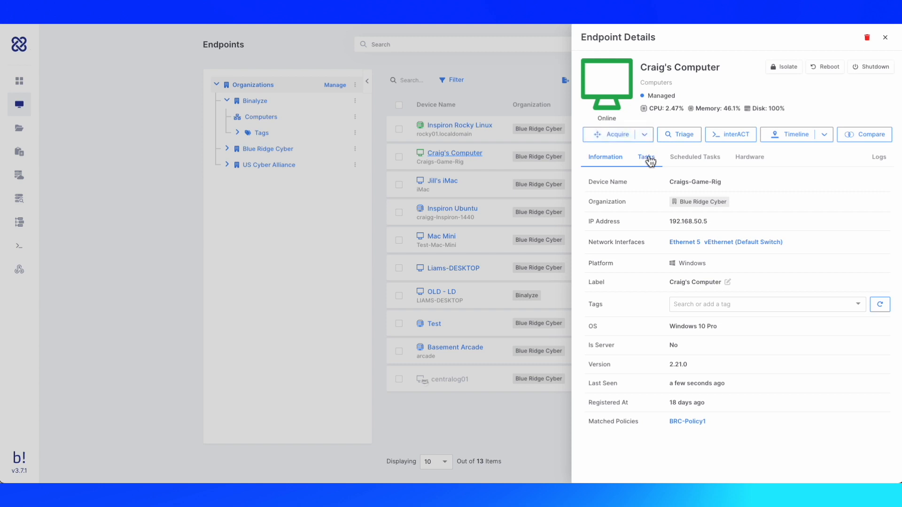
click(650, 159)
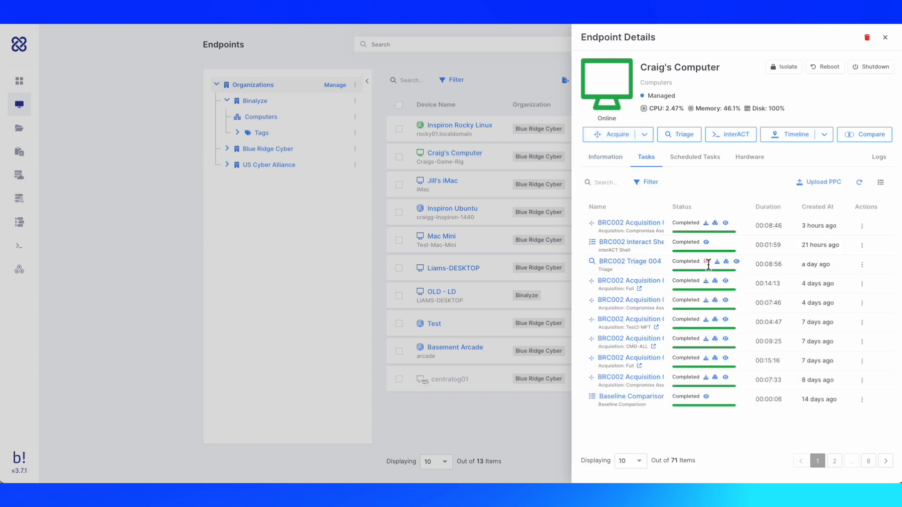
click(737, 263)
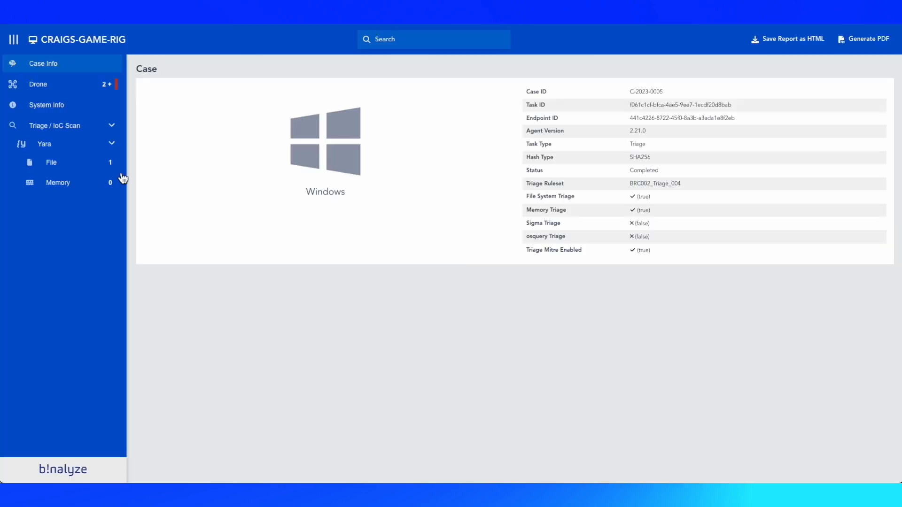
click(95, 167)
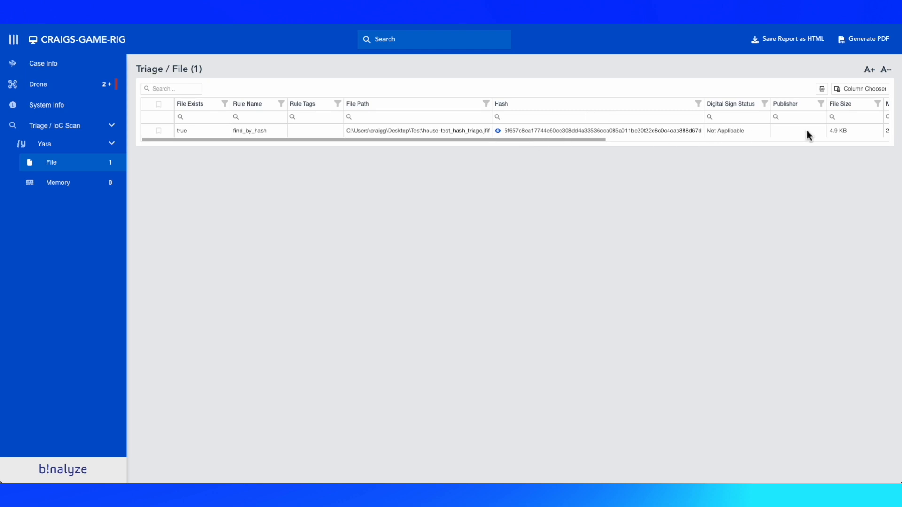
drag(623, 147, 451, 141)
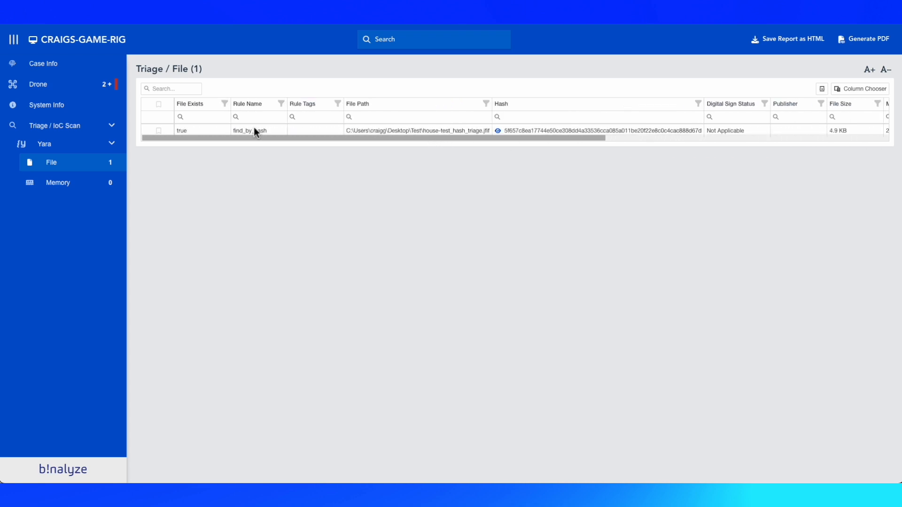
Step: Browse the report's Drone, Case Info and System Info sections, then return to Endpoints
click(92, 88)
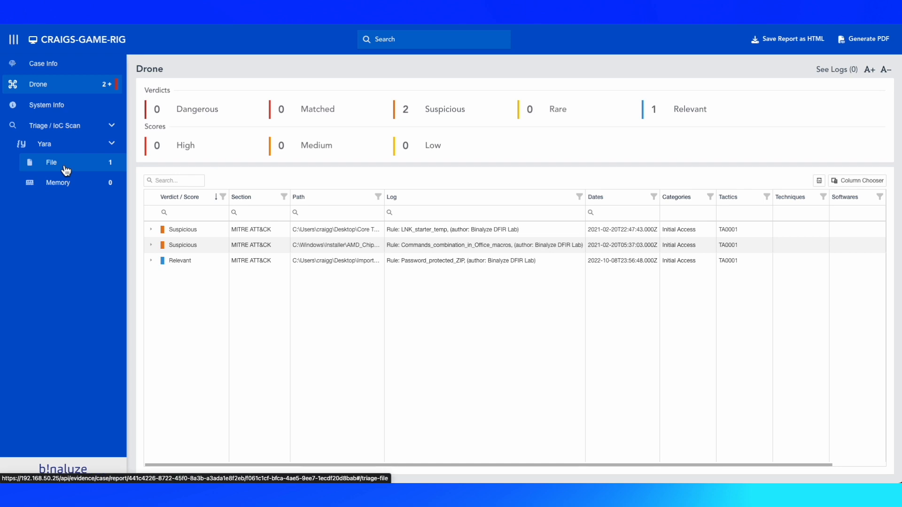
click(55, 69)
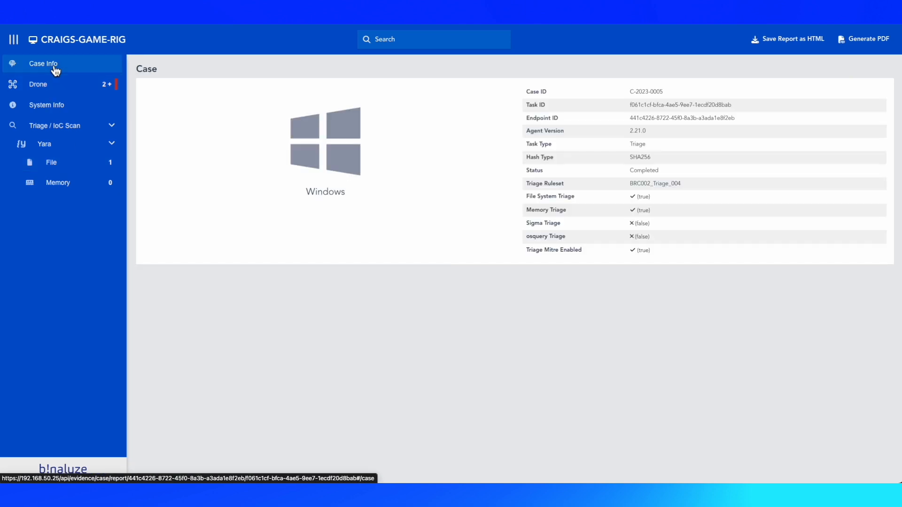
click(59, 114)
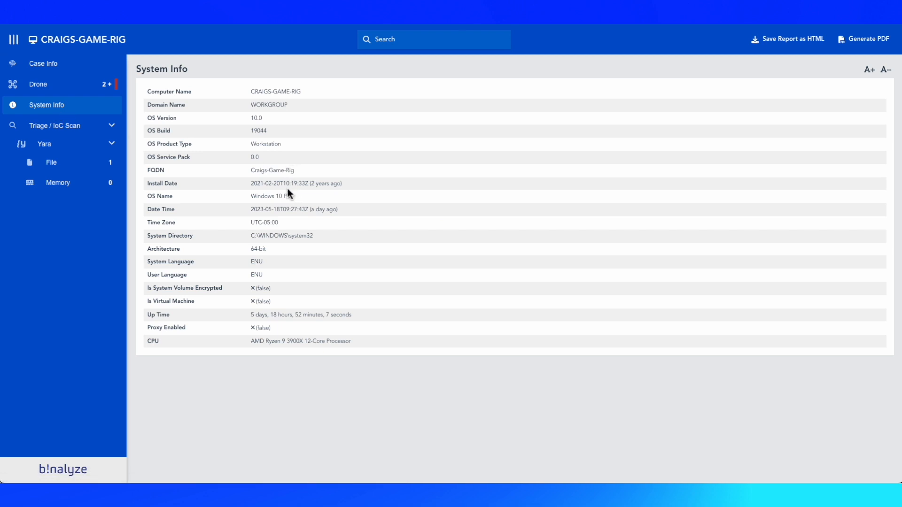
click(10, 17)
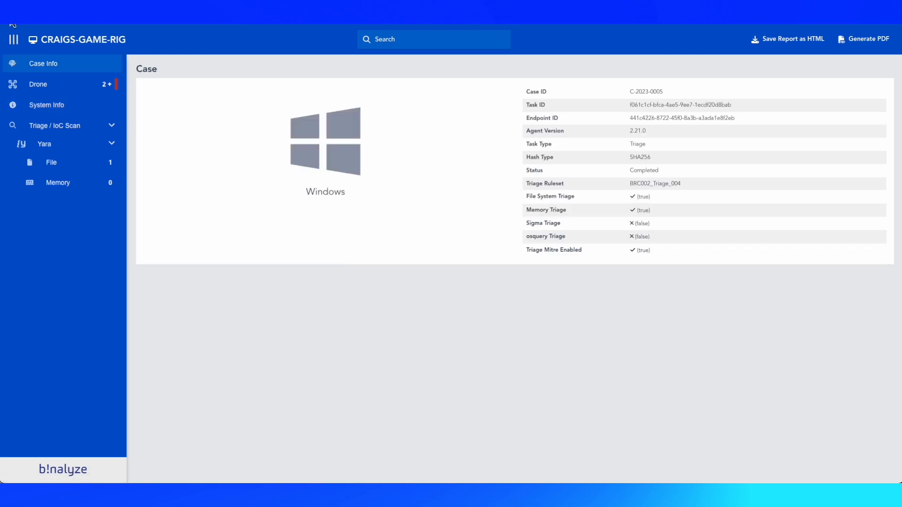
click(10, 17)
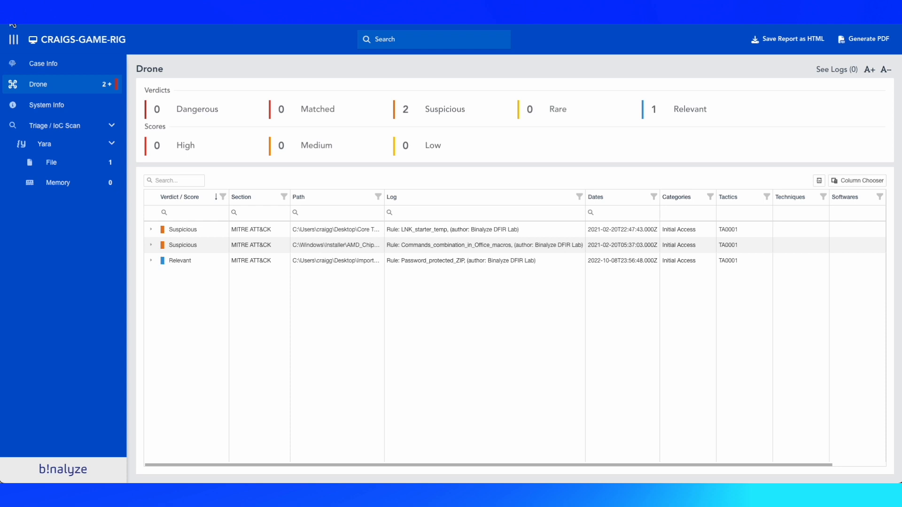
click(11, 18)
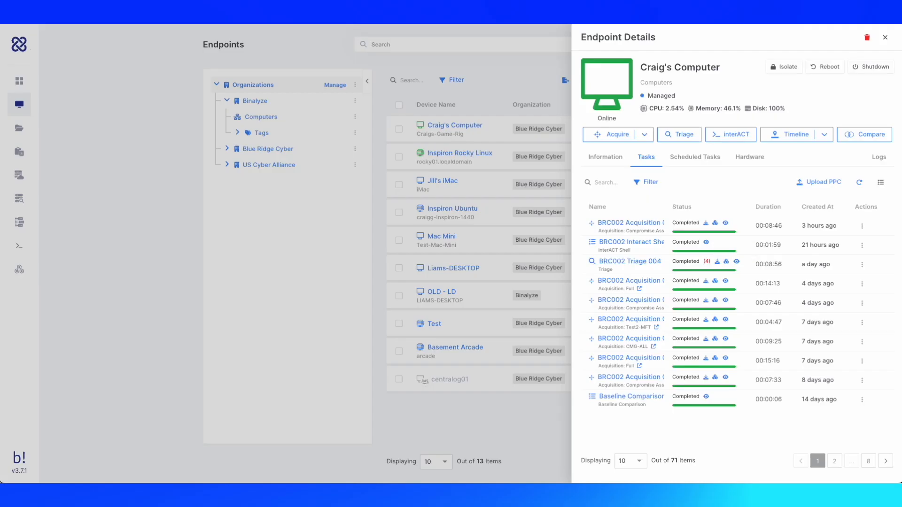
Step: Open case BRC002's Triages list and view the actions for BRC002 Triage 004
click(50, 142)
click(44, 130)
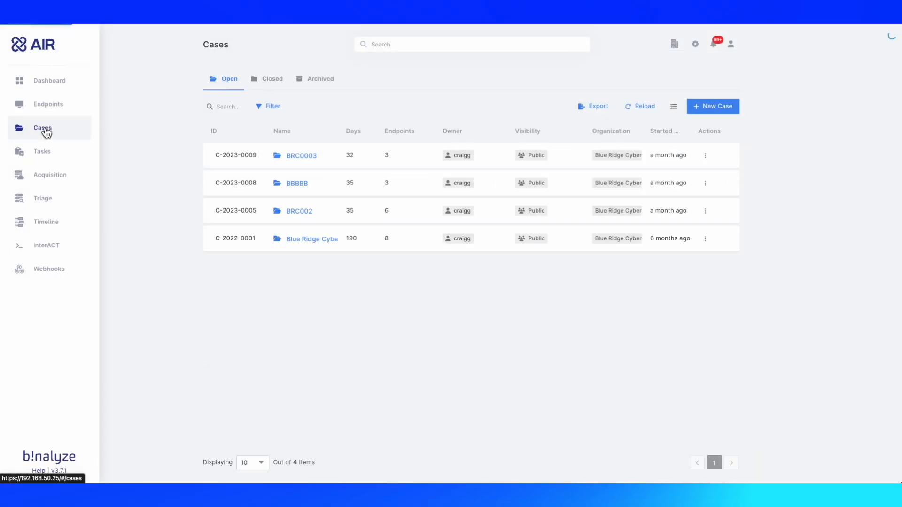
click(300, 211)
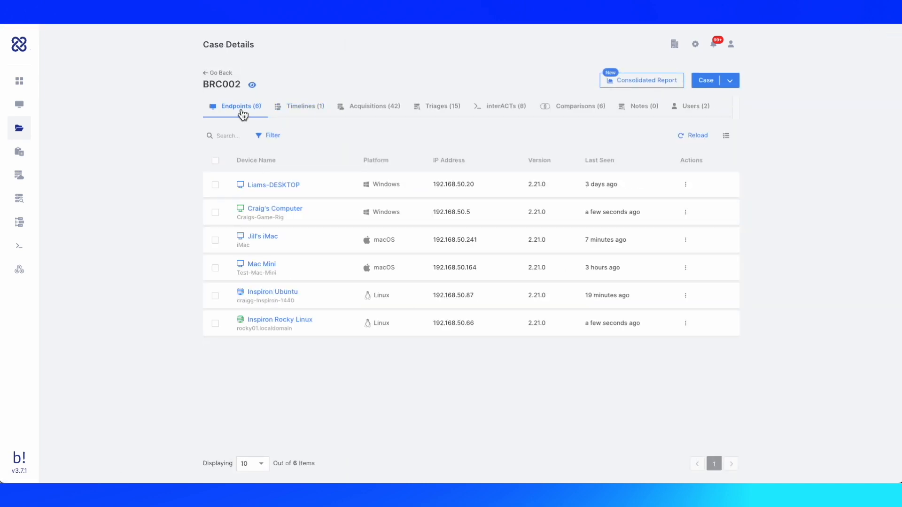
click(440, 111)
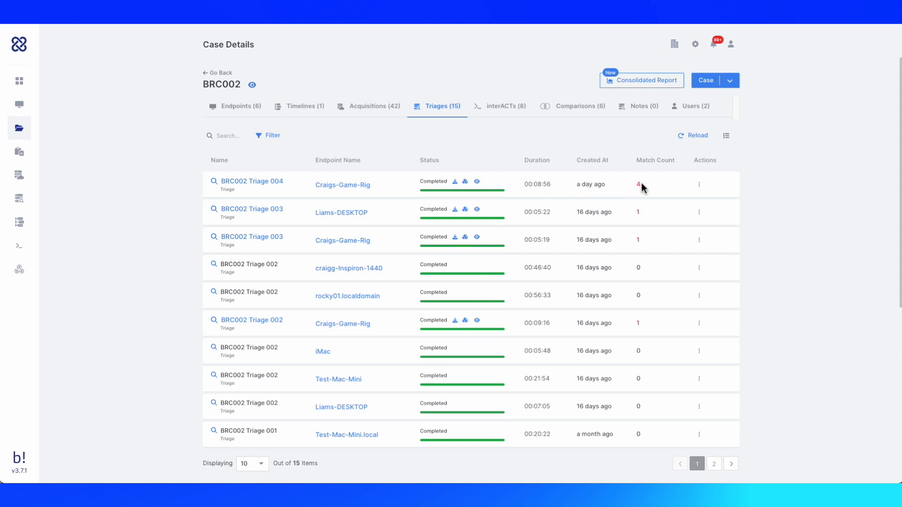
click(699, 188)
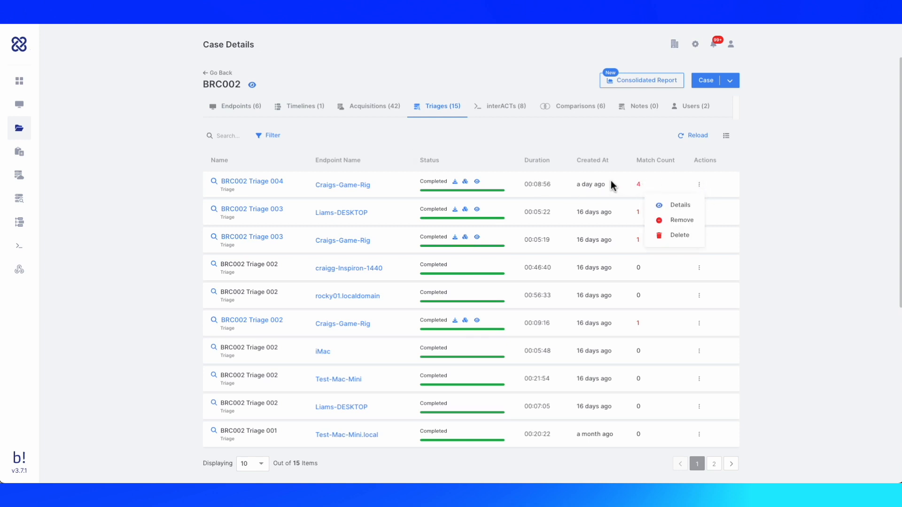
click(385, 142)
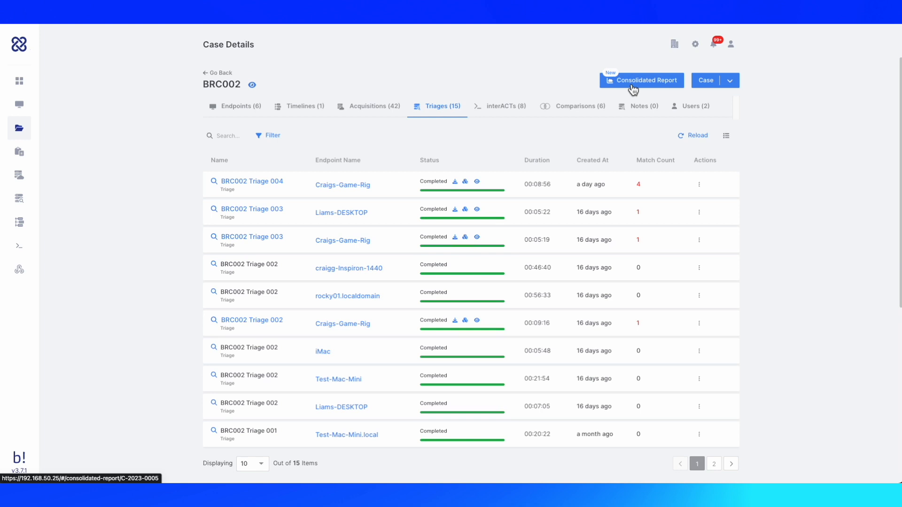
Step: Open the case's Consolidated Report and expand the Linux and macOS endpoint groups
click(633, 89)
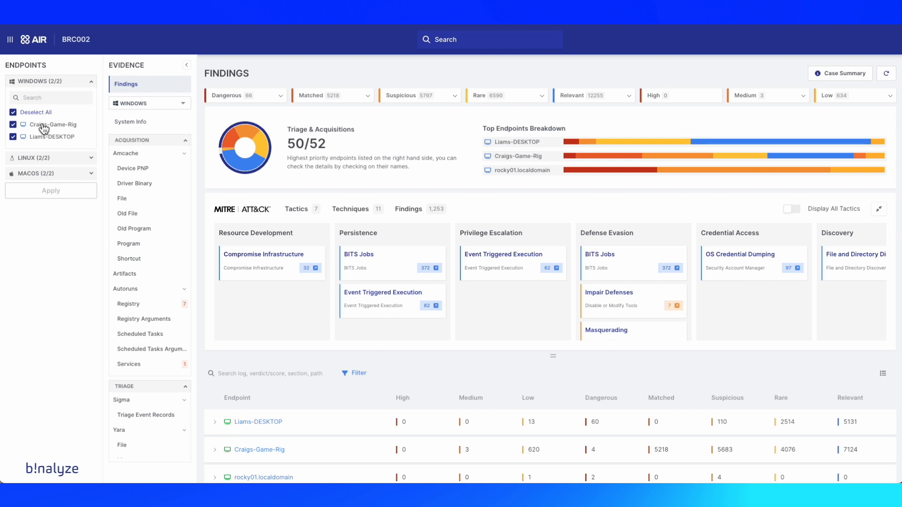
click(31, 159)
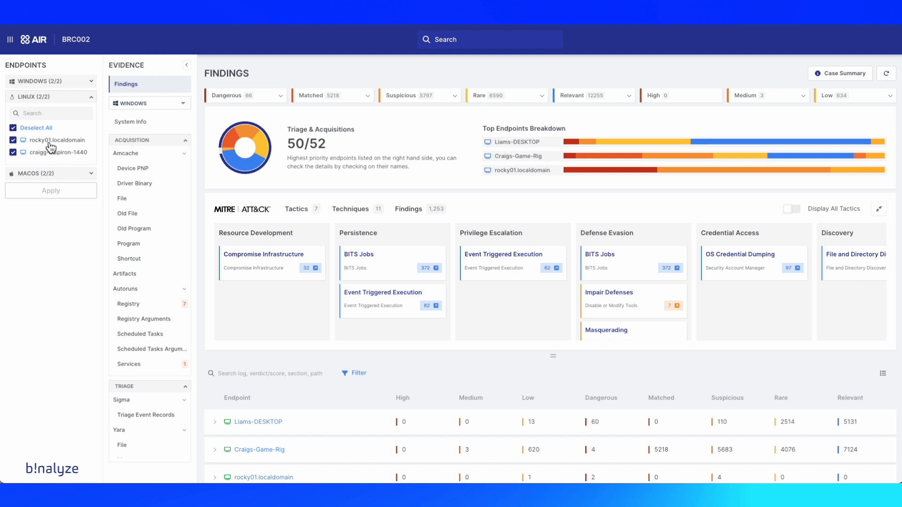
click(46, 174)
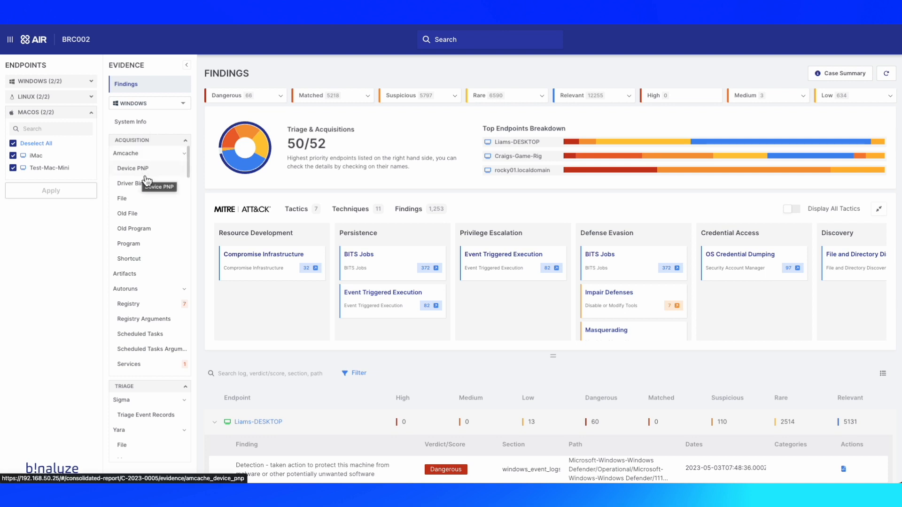
Step: Open the Yara File triage evidence and scroll through the results table
click(135, 433)
click(135, 433)
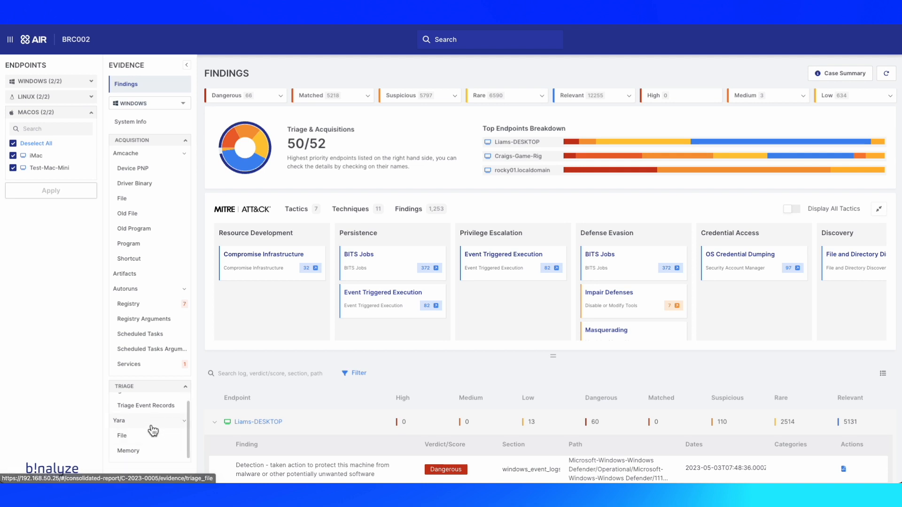
click(132, 437)
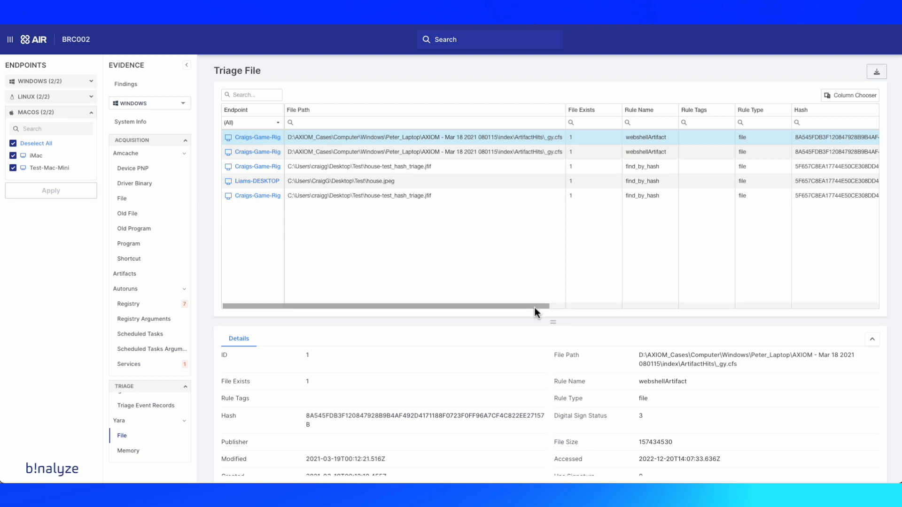
drag(534, 308, 458, 314)
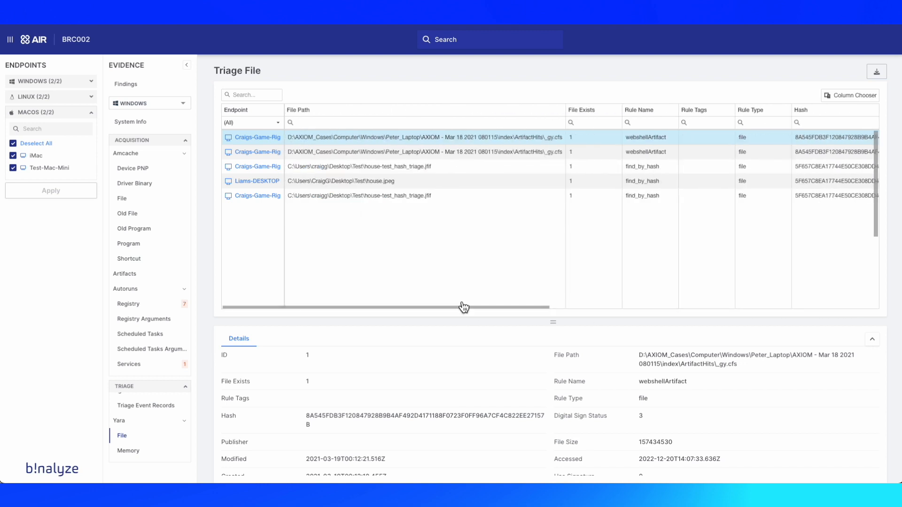